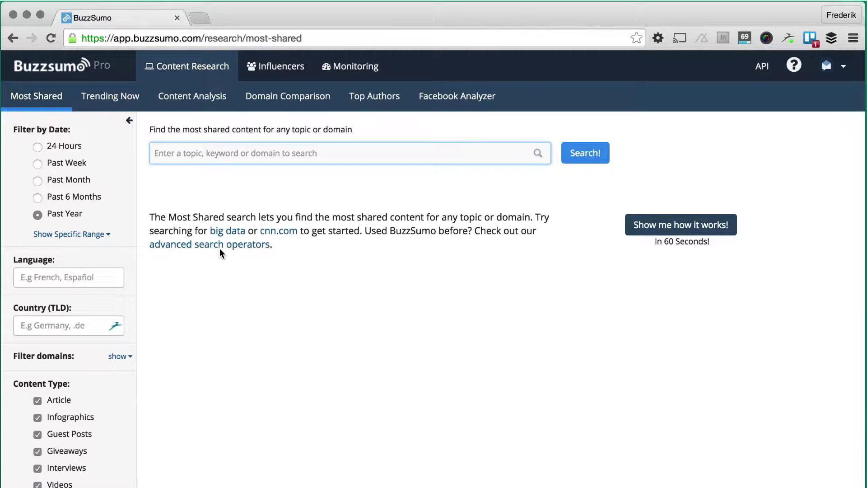
- Search the most shared content for "pr workflow" in quotes and open the "New book modernises PR workflow" article
type("\"pr workflow")
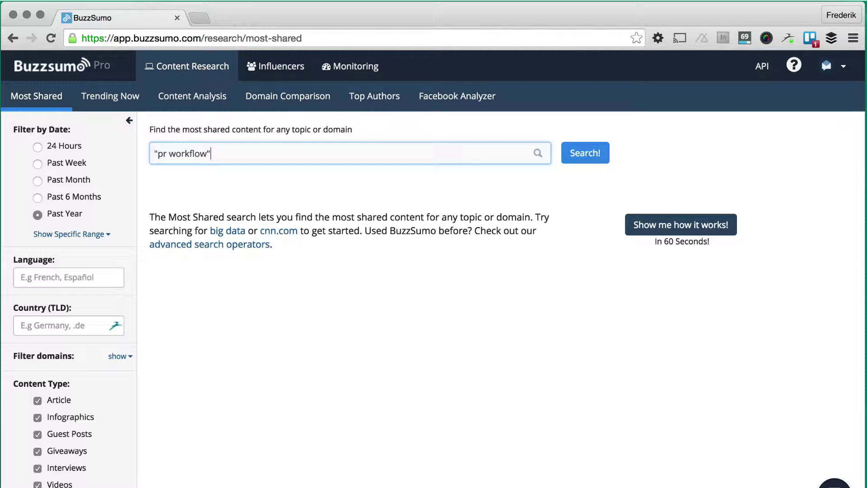
key("Return")
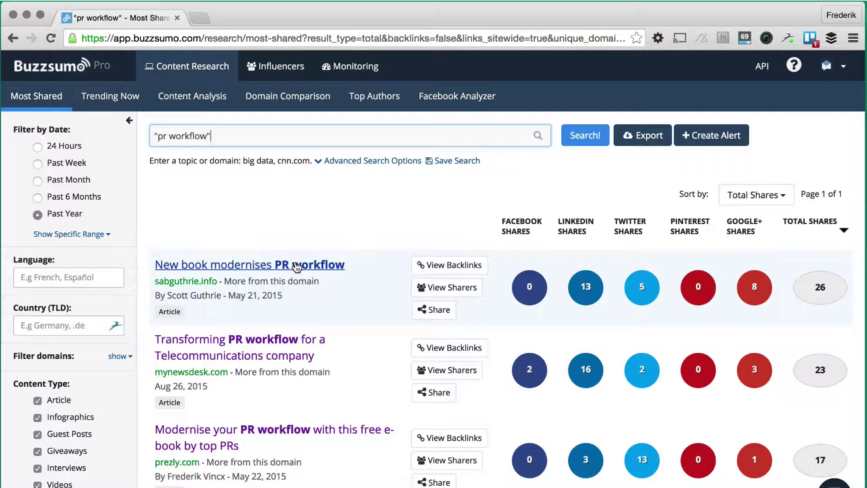
left_click(297, 267)
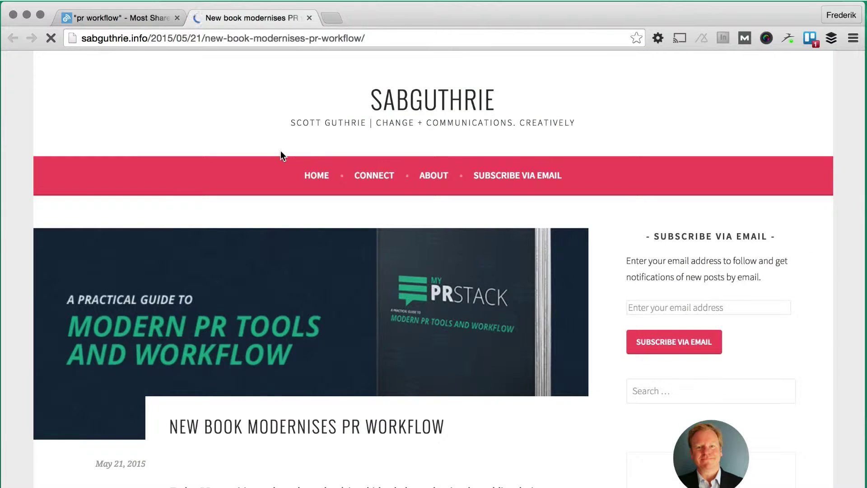
- Read through the "New book modernises PR workflow" article and the author profile beside it
scroll(280, 152, "down", 3)
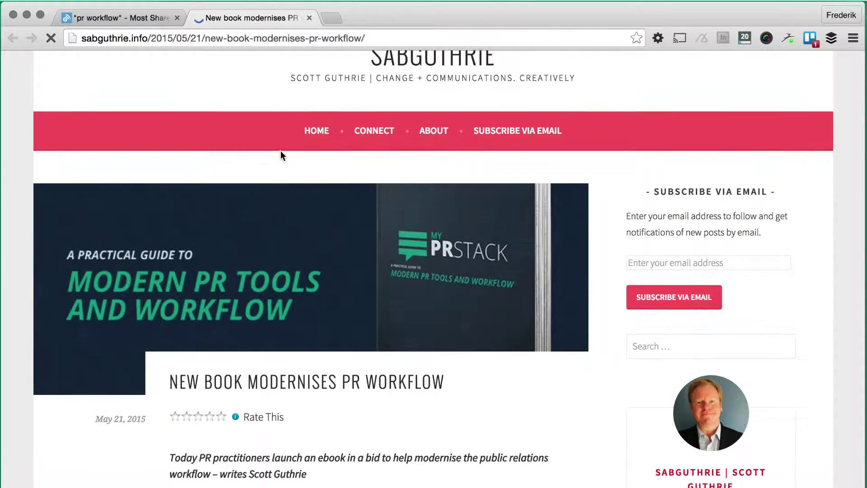
scroll(280, 151, "down", 2)
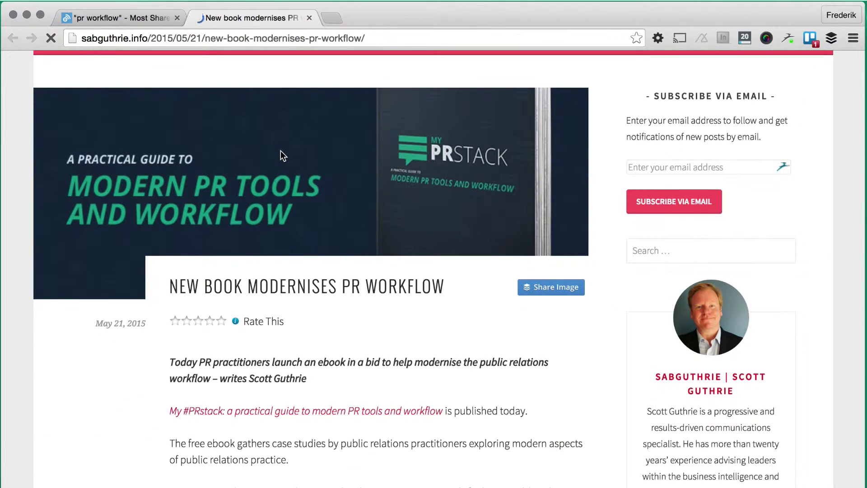
scroll(281, 151, "down", 2)
scroll(280, 151, "down", 5)
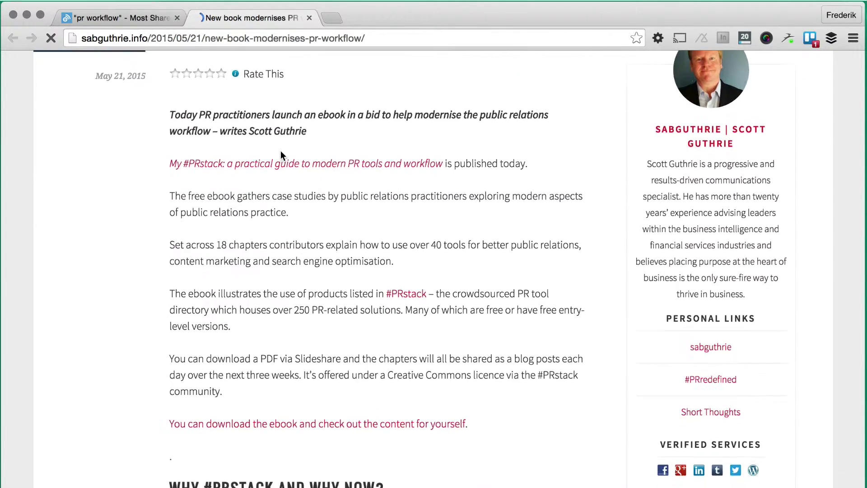
scroll(677, 226, "down", 10)
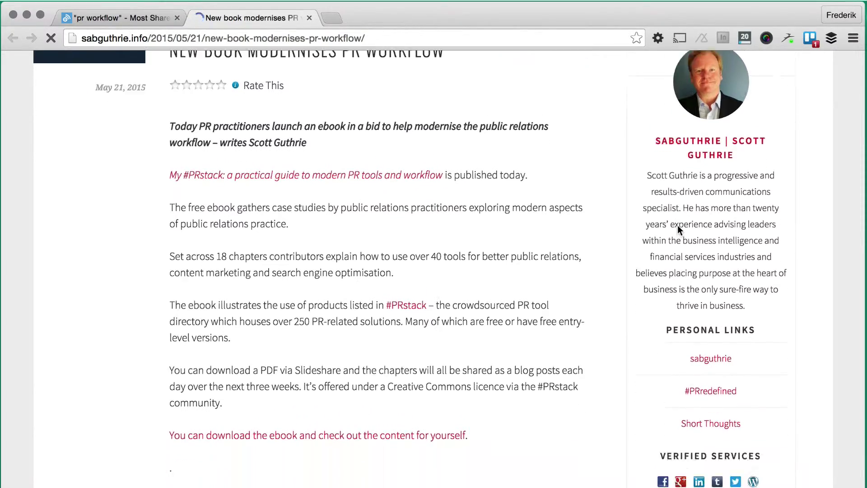
scroll(677, 225, "down", 8)
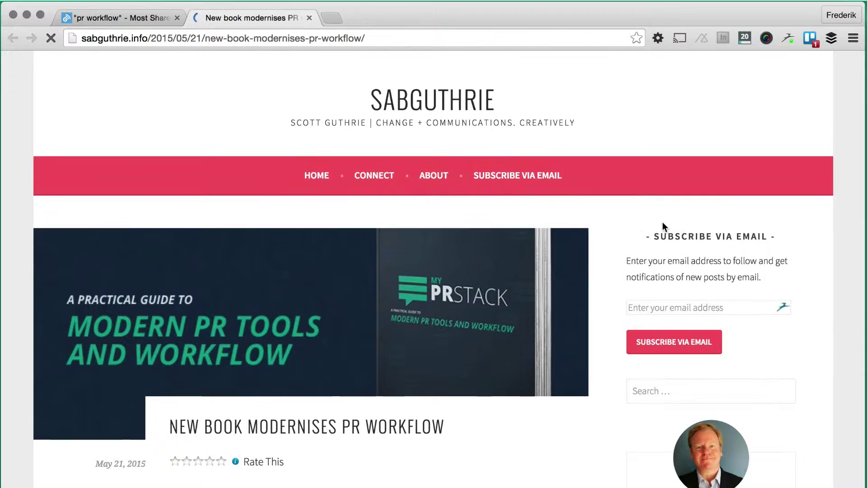
- Read the blog's About page for the author's background and close the blog
mouse_move(359, 177)
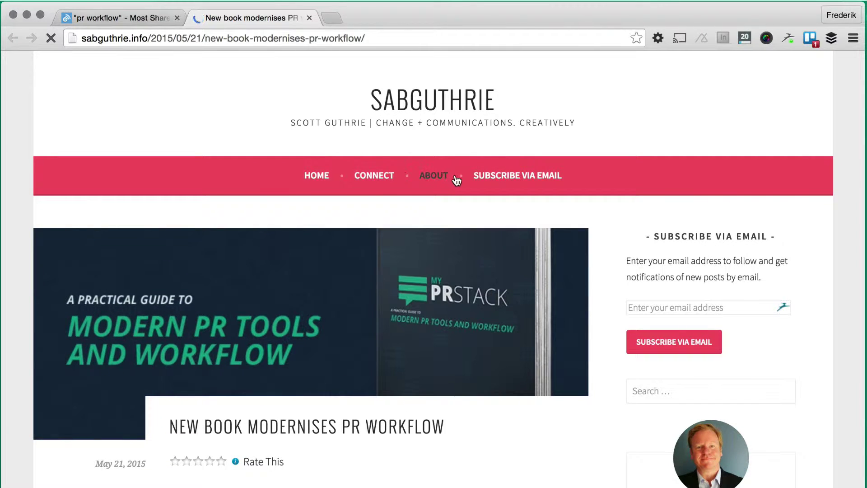
left_click(443, 181)
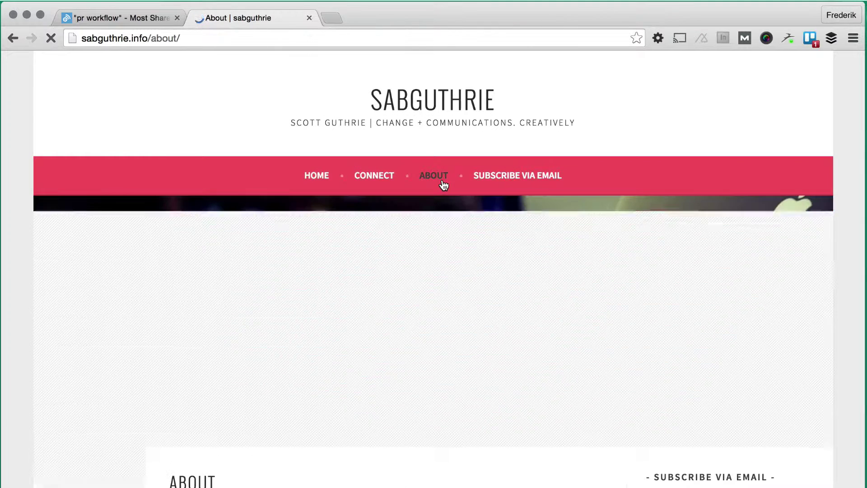
scroll(261, 308, "down", 1)
scroll(260, 305, "down", 8)
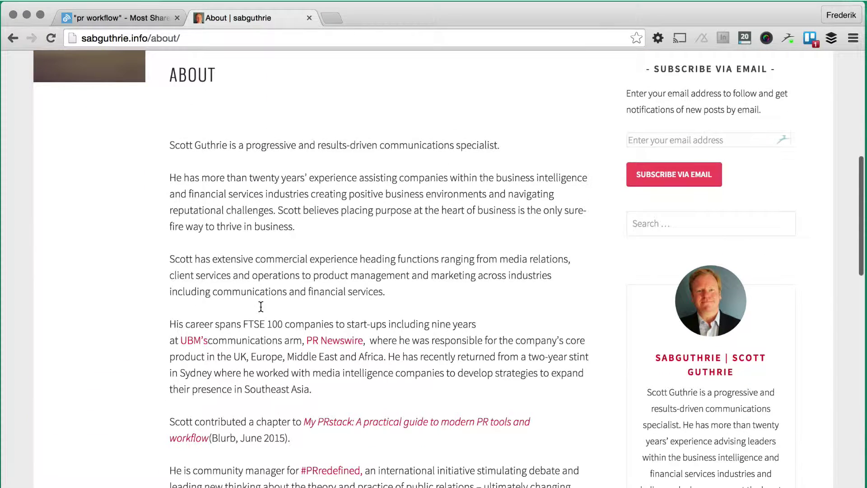
key("super+w")
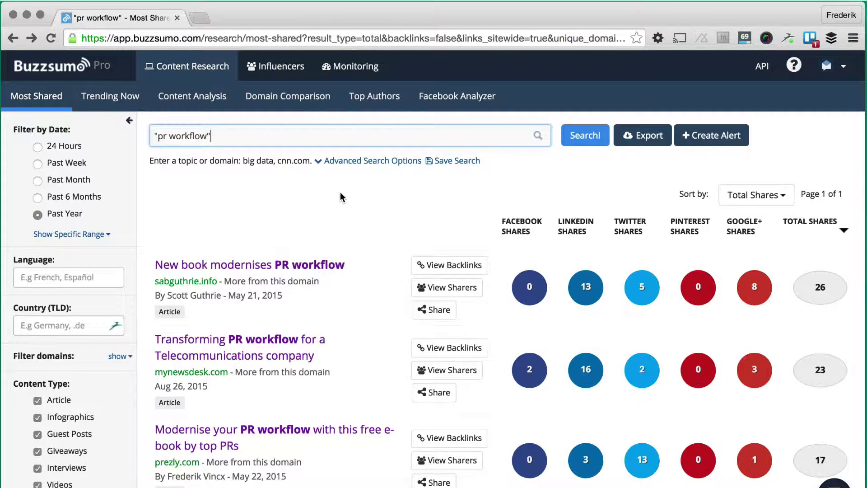
- Display the backlinks of the prezly.com article "Modernise your PR workflow with this free e-book by top PRs"
scroll(341, 197, "down", 5)
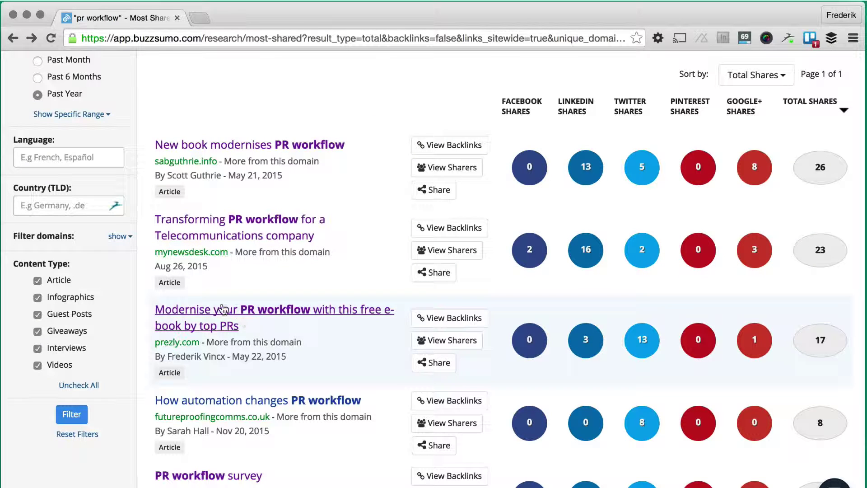
left_click(467, 321)
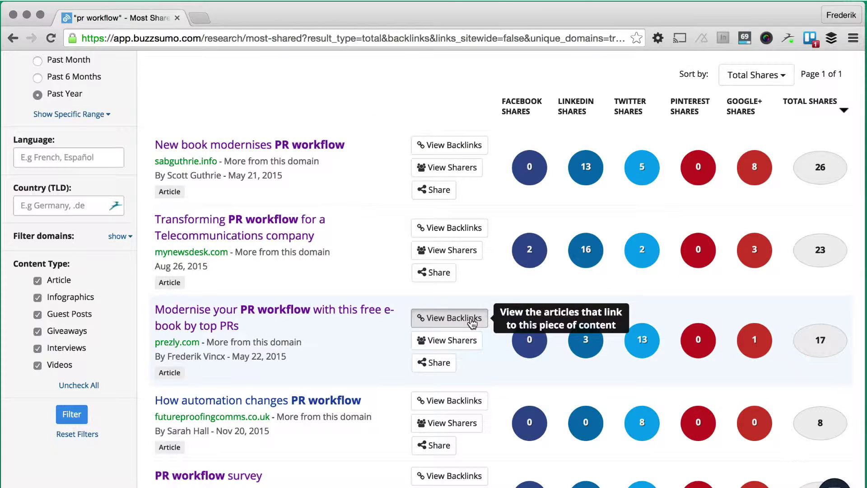
scroll(548, 260, "down", 5)
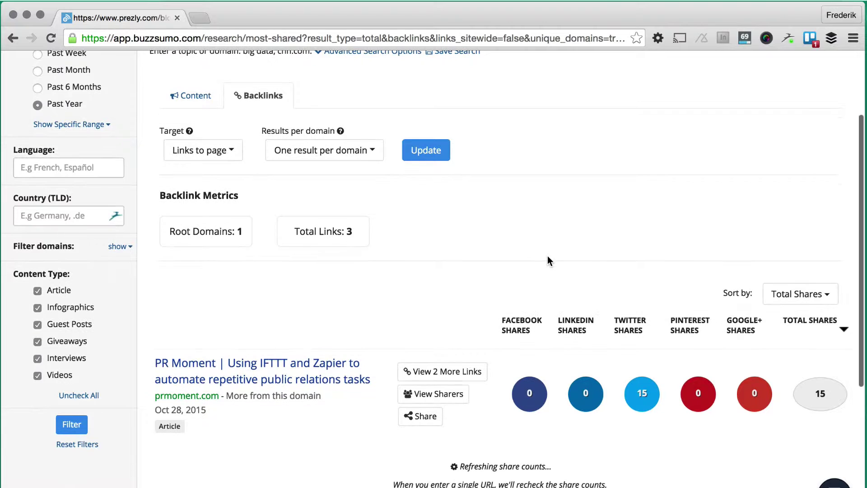
- Open the linking PR Moment article about IFTTT and Zapier, skim its key points, and close it
left_click(339, 377)
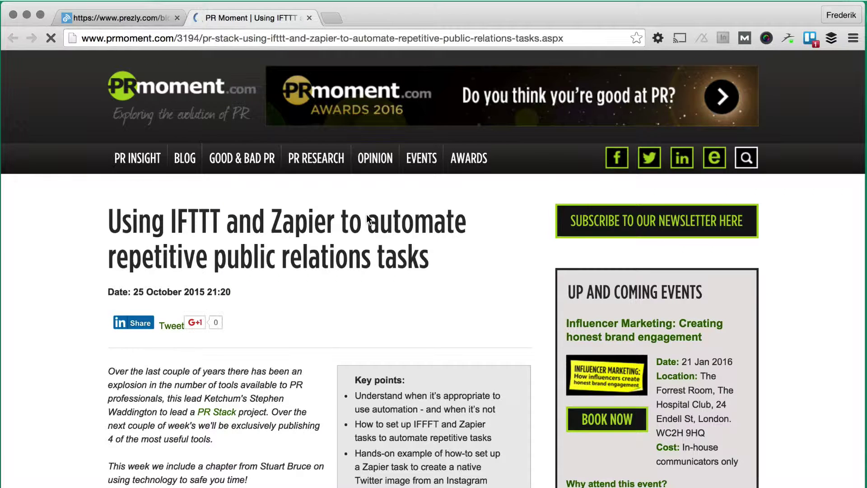
scroll(367, 218, "down", 2)
scroll(367, 218, "down", 6)
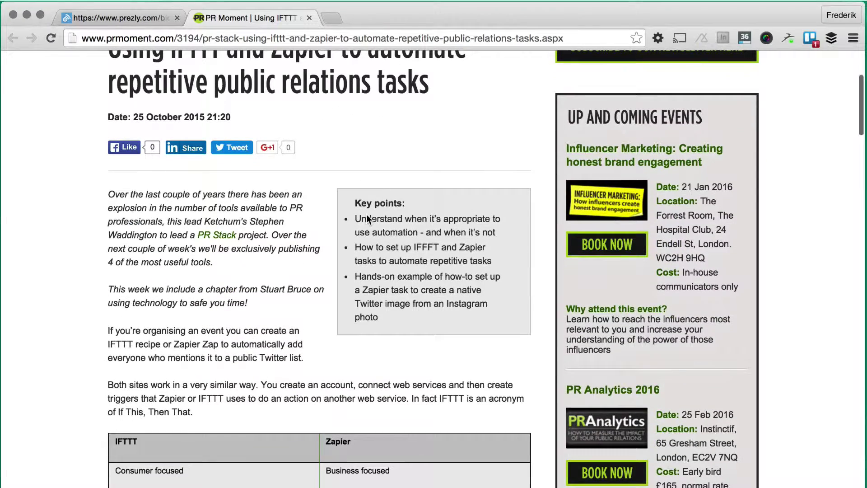
scroll(366, 219, "up", 5)
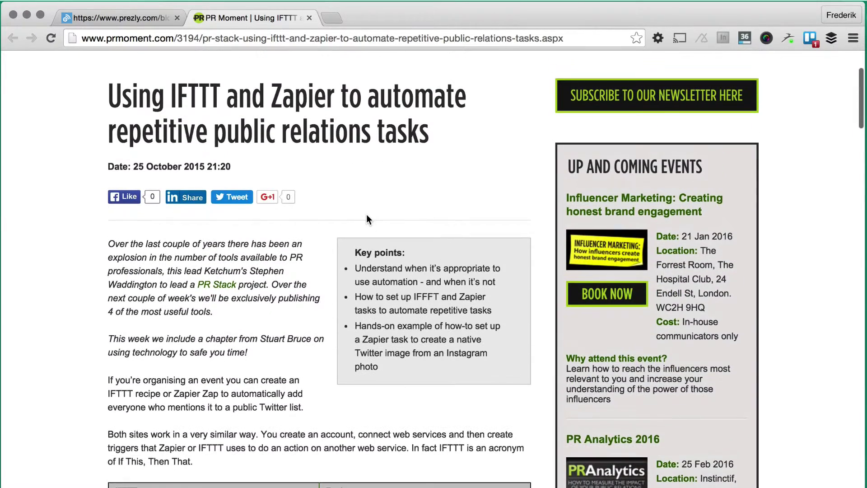
scroll(367, 219, "up", 3)
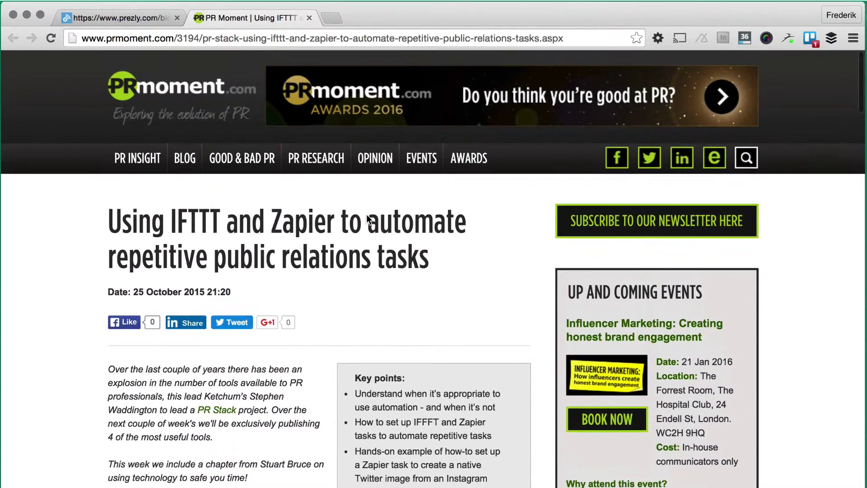
left_click(309, 18)
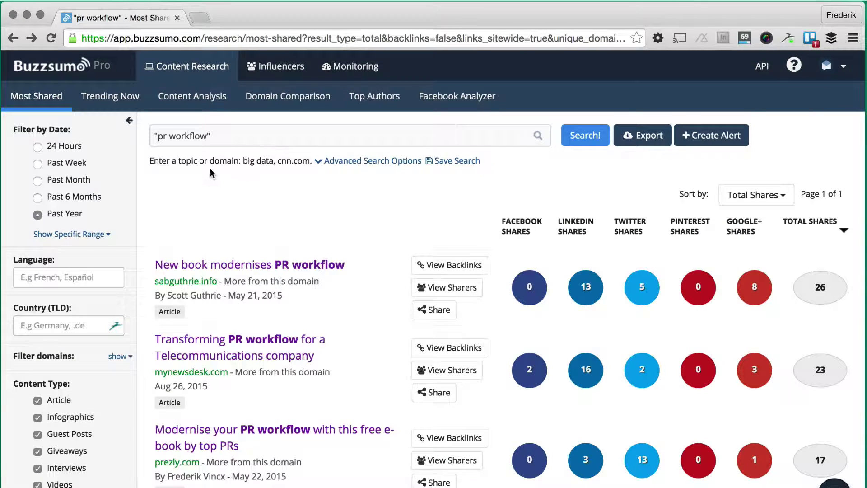
- View the users who shared the prezly.com "Modernise your PR workflow" article, and leave the sharers list
scroll(491, 212, "down", 5)
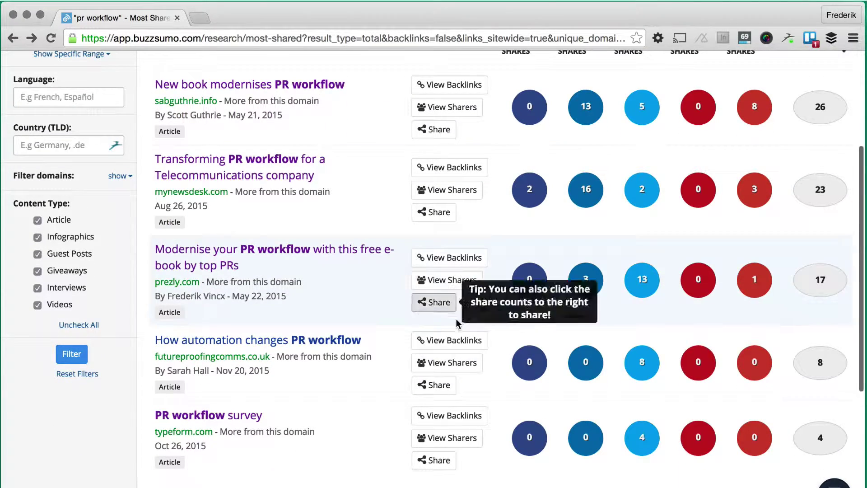
left_click(468, 284)
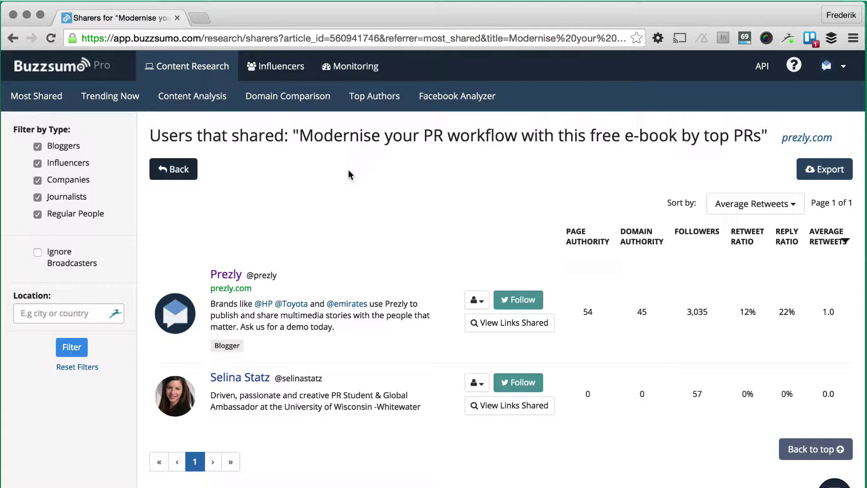
left_click(13, 38)
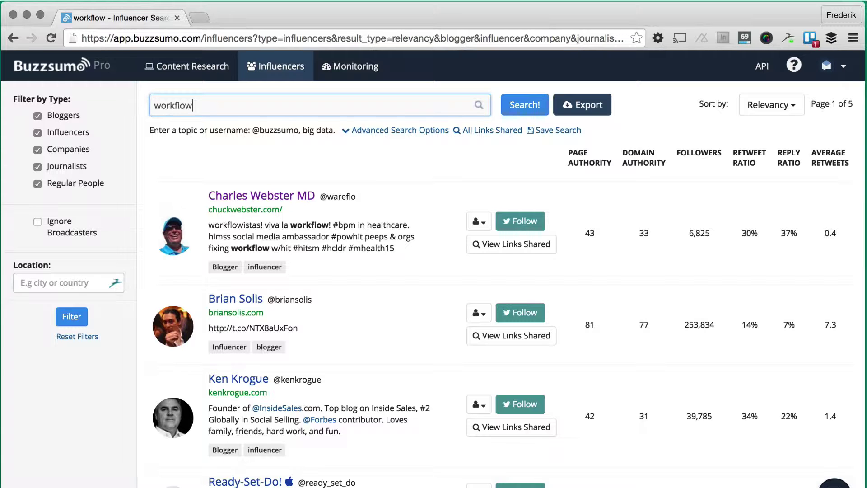
- Return to the "pr workflow" content results and search for "public relations workflow" in quotes instead
key("super+bracketleft")
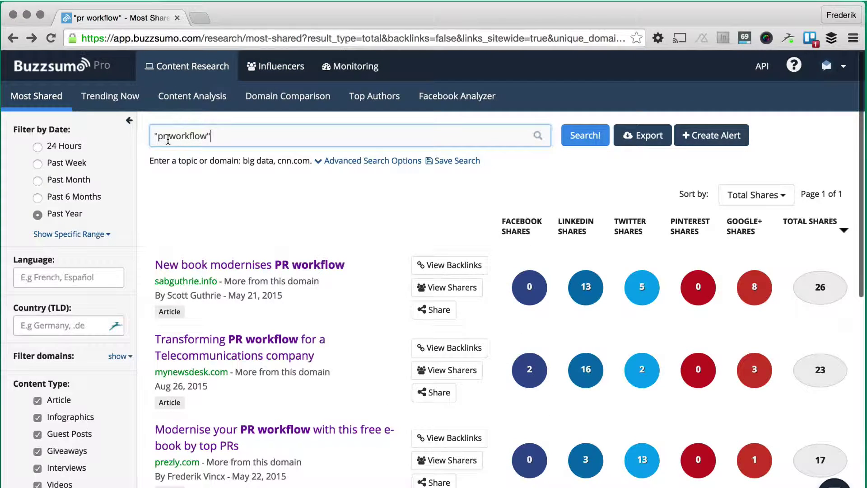
double_click(167, 136)
type("public relatio")
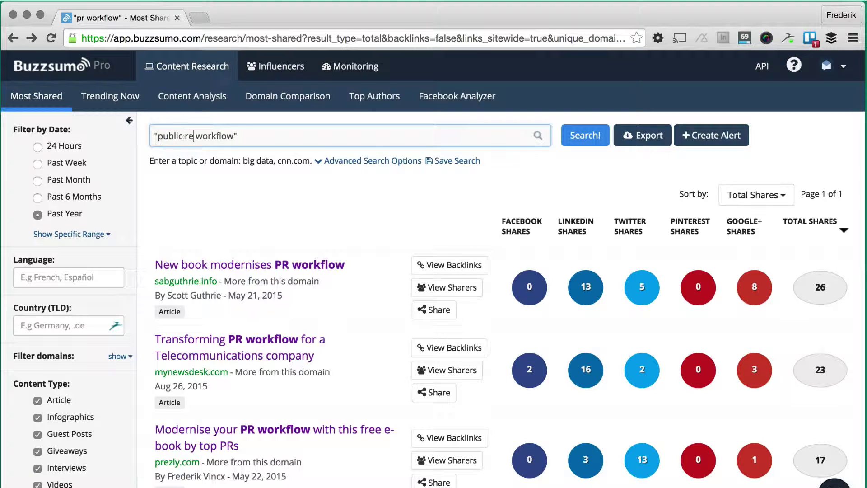
type("ns")
key("Return")
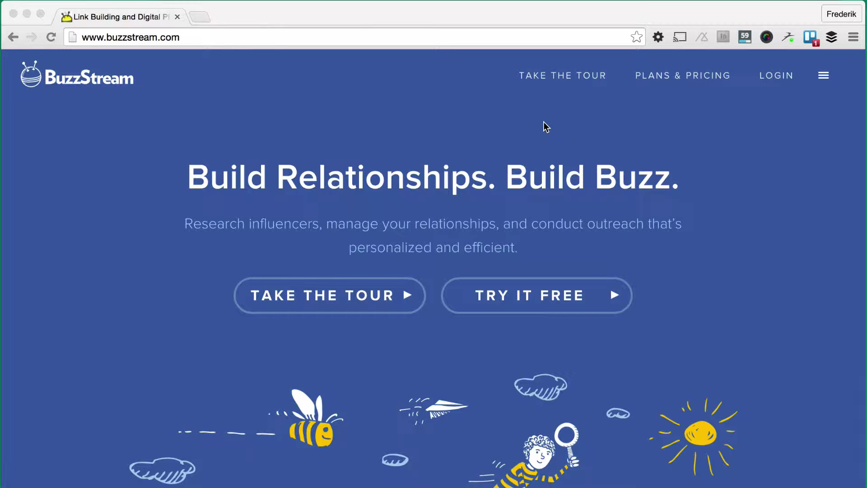
- Switch to BuzzStream, go to the login, and open the "FV – 5-step guide PR workflow" project
left_click(774, 77)
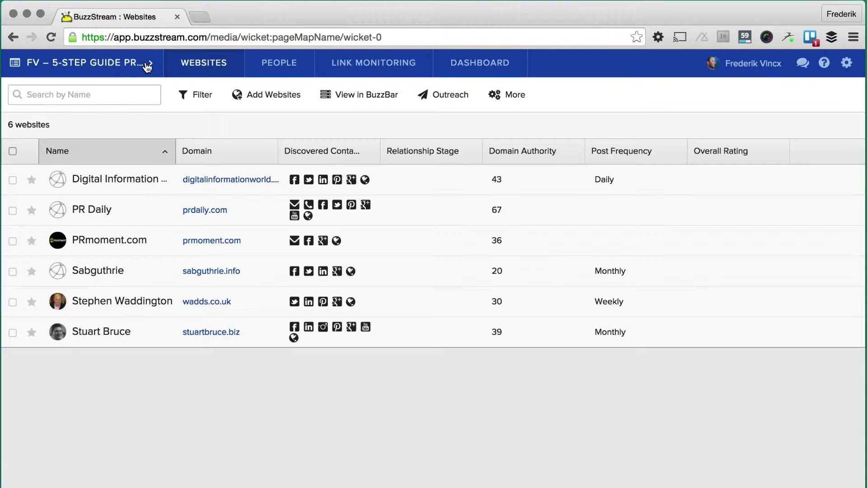
left_click(147, 67)
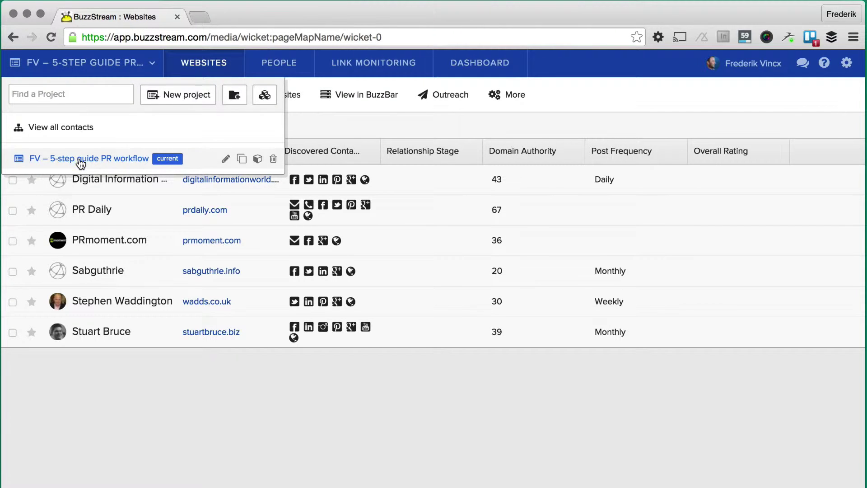
left_click(80, 161)
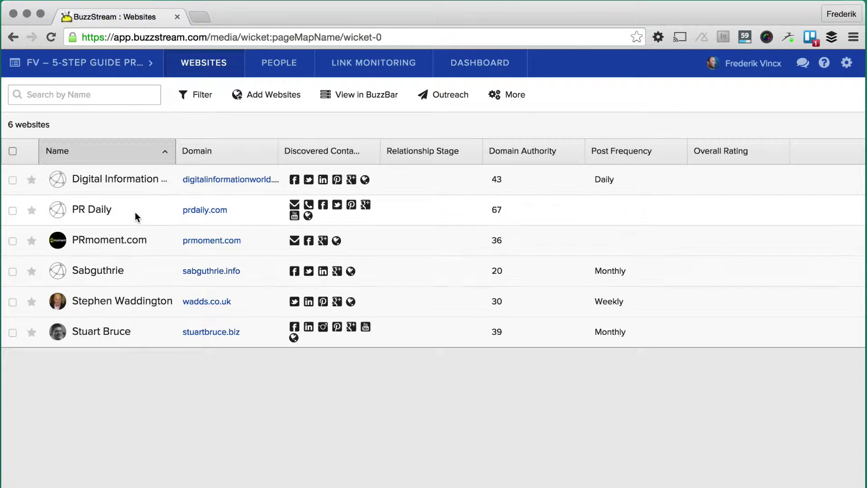
- Open the Sabguthrie website record in the project and expand its discovered contact info
left_click(119, 306)
left_click(13, 38)
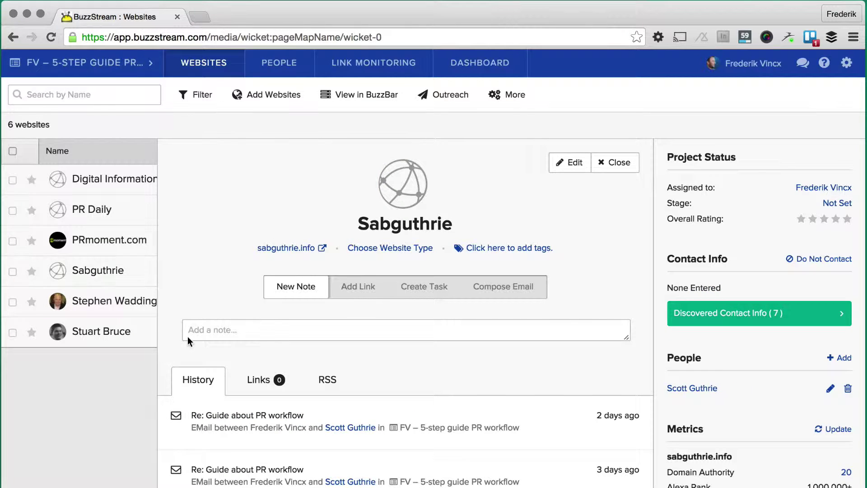
left_click(797, 319)
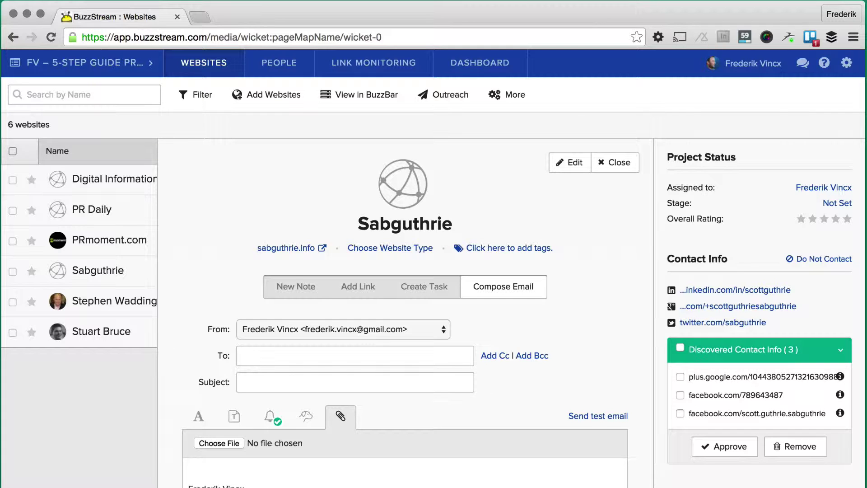
scroll(229, 388, "down", 10)
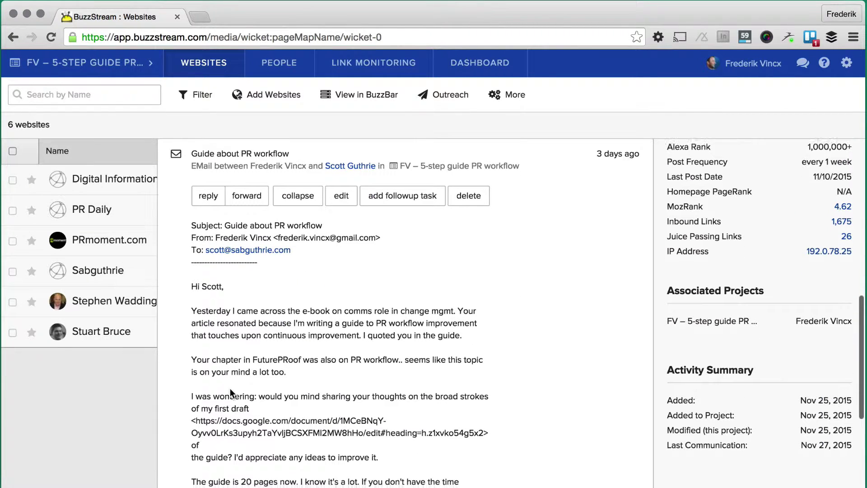
scroll(229, 388, "down", 2)
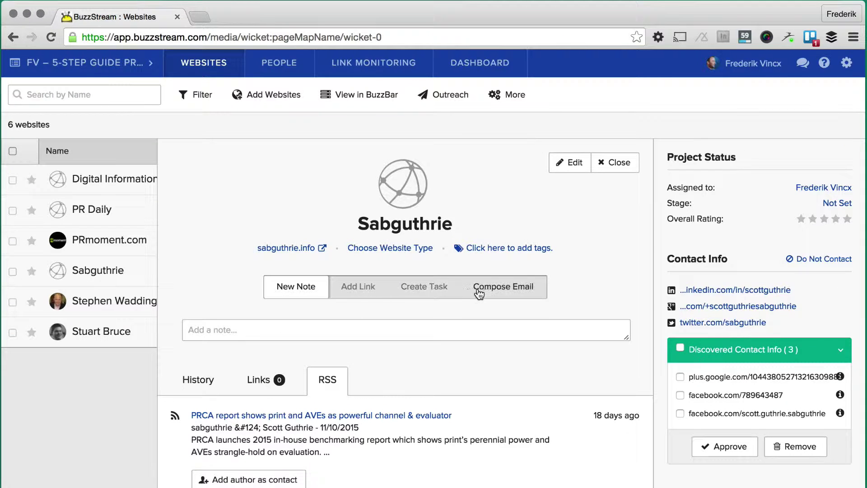
left_click(431, 289)
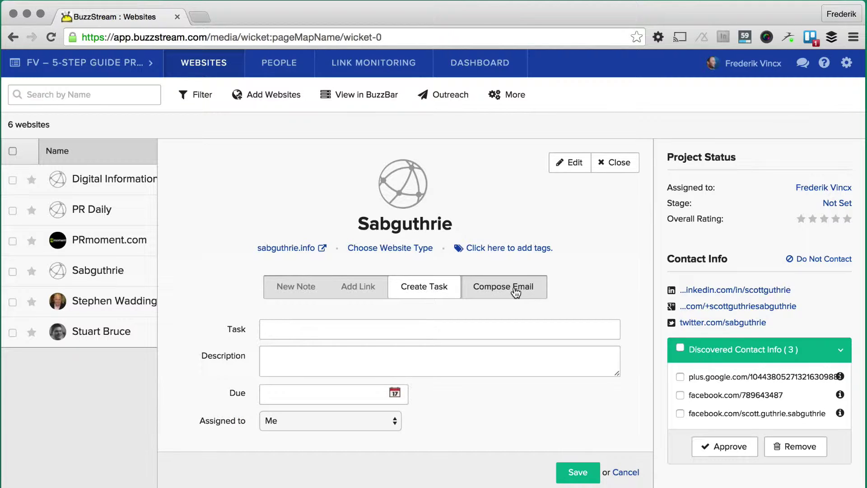
left_click(515, 292)
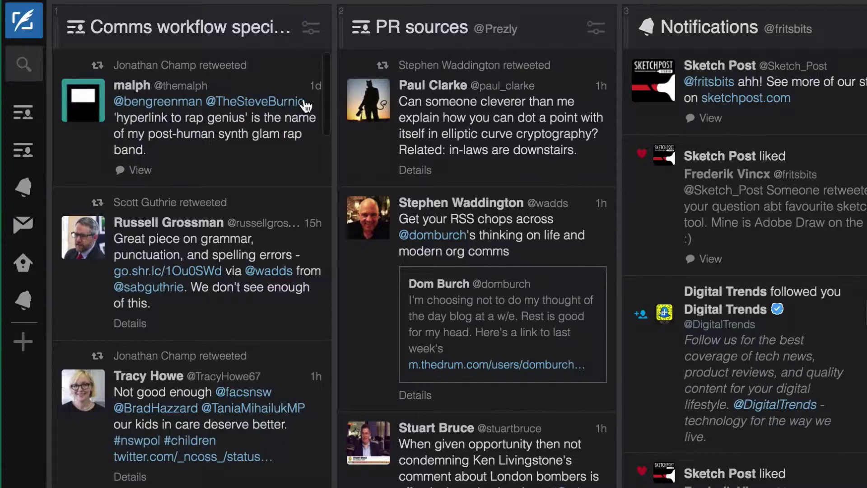
- Switch to TweetDeck, browse the comms workflow list column, and open the retweet options for the visual note-taking tweet
scroll(296, 214, "down", 3)
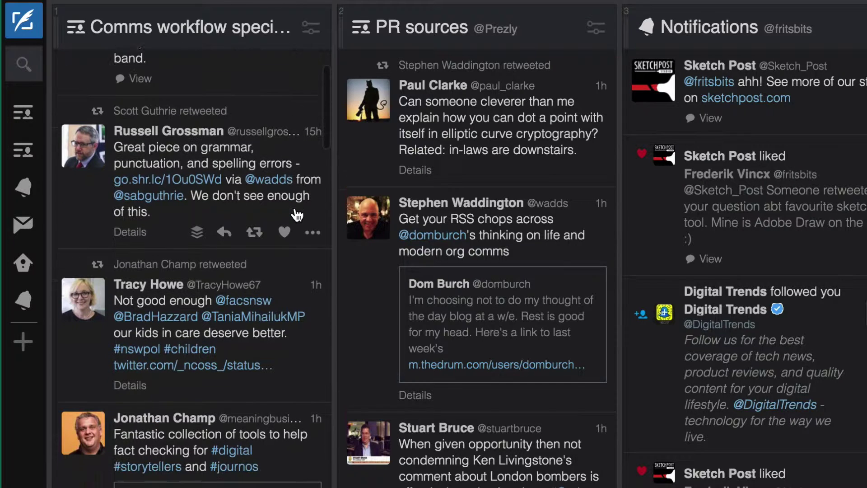
scroll(297, 214, "down", 10)
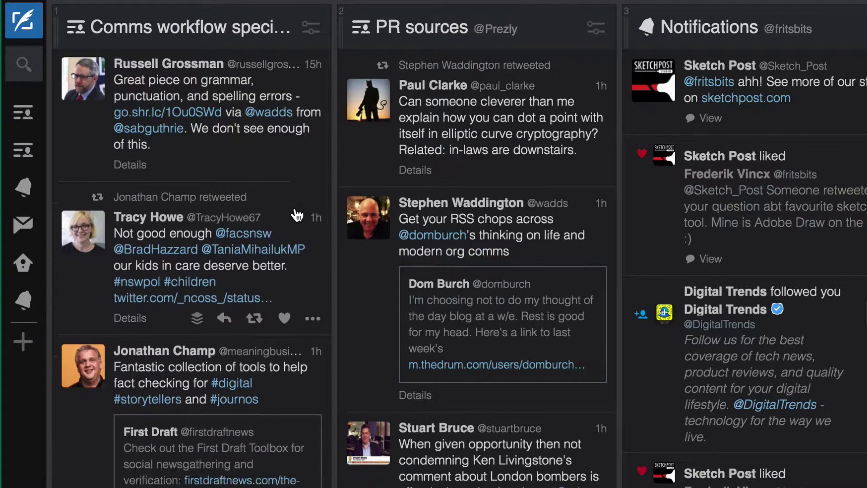
scroll(297, 214, "down", 6)
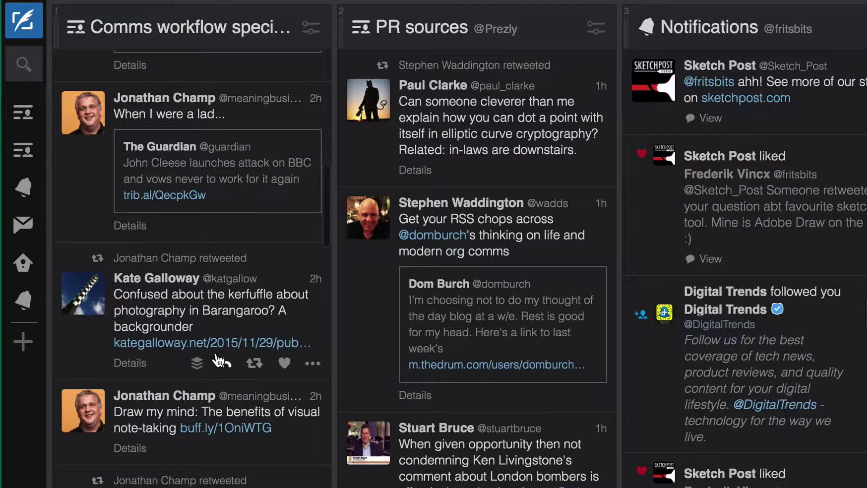
left_click(256, 448)
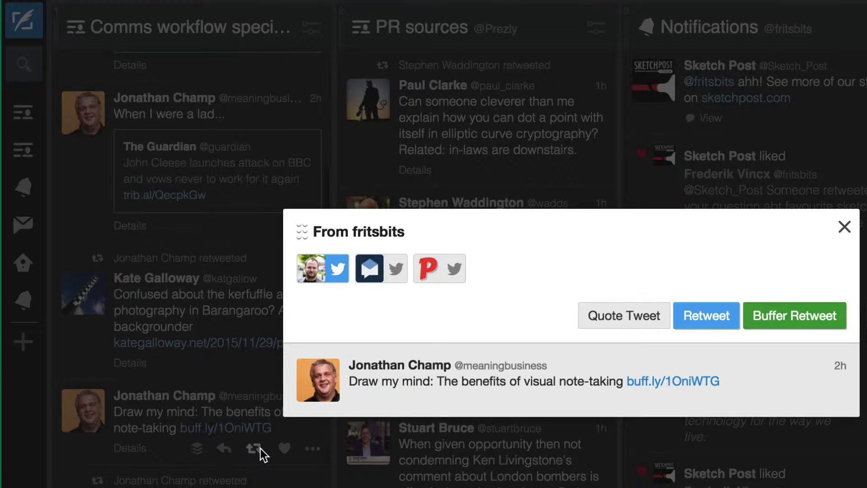